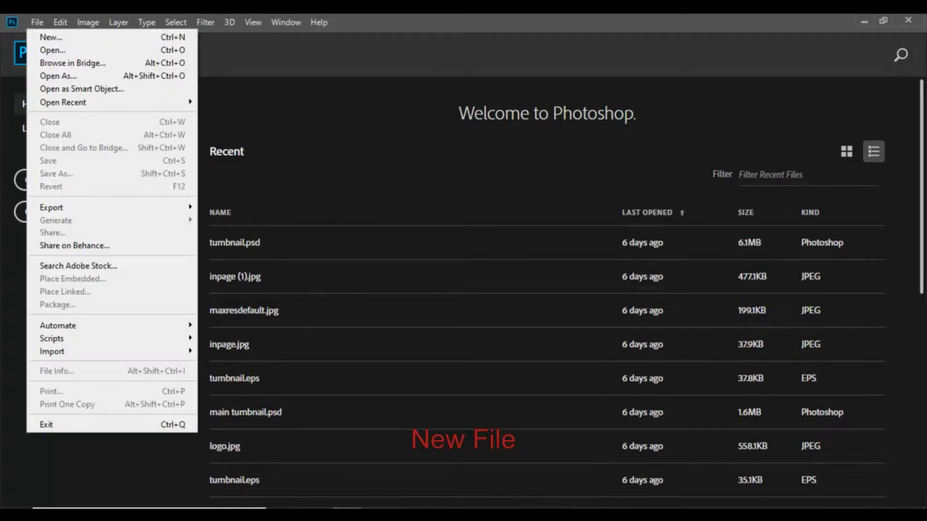
Step: Create a new document of 1280 x 780 pixels at 300 pixels/inch
click(52, 38)
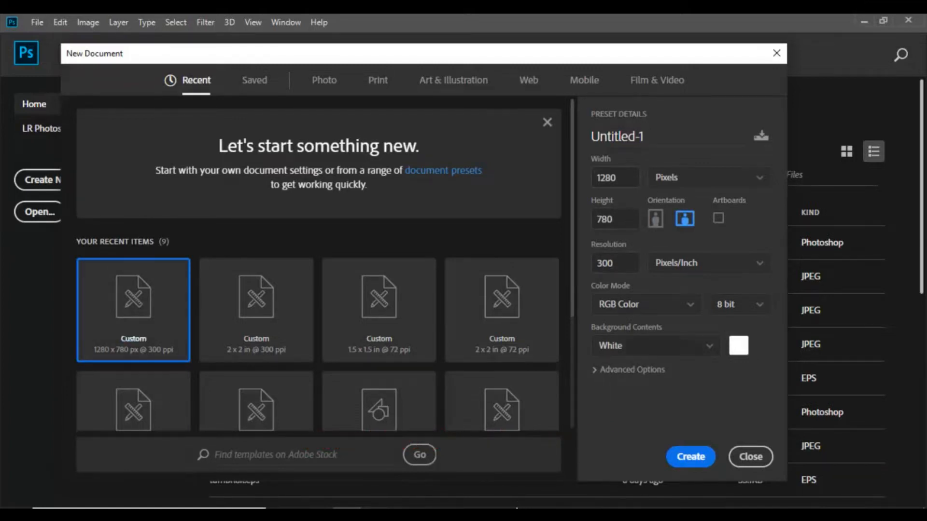
key(Escape)
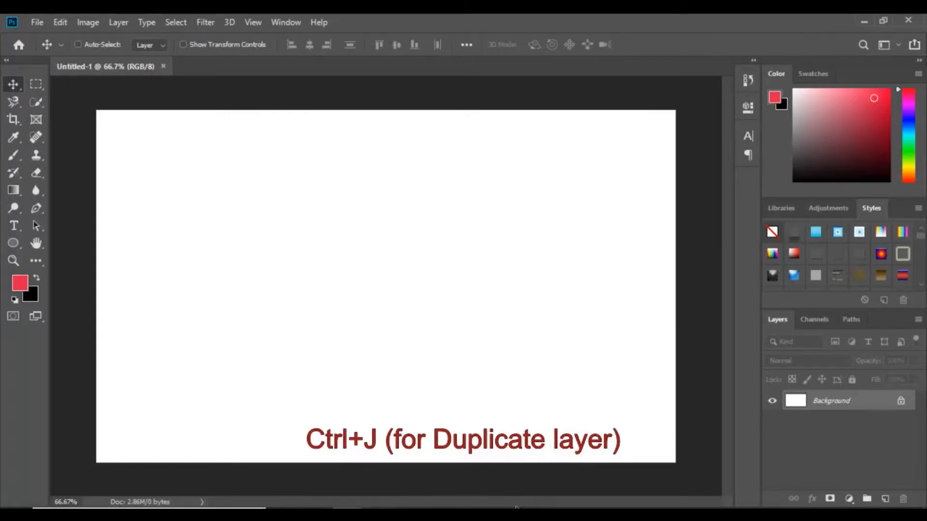
Step: Duplicate the Background layer and switch to the Gradient tool
key(ctrl+j)
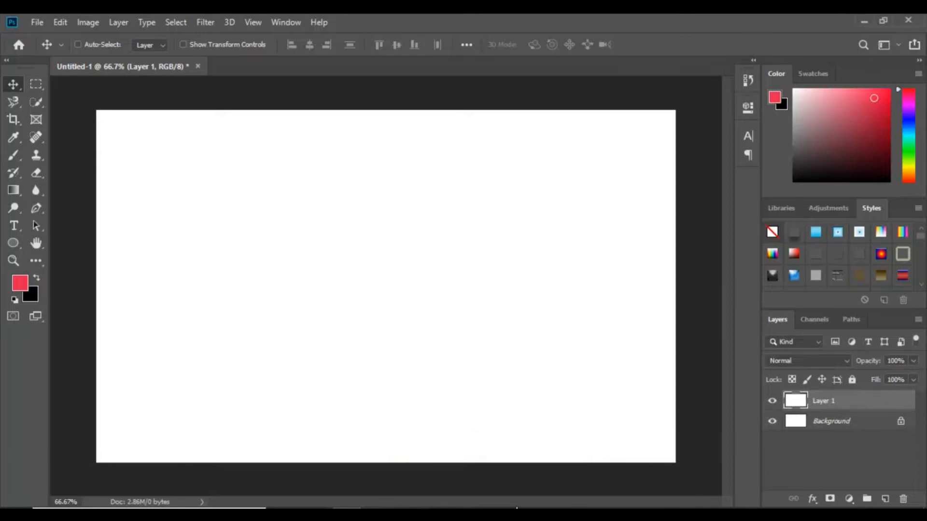
key(alt+[)
key(alt+])
key(g)
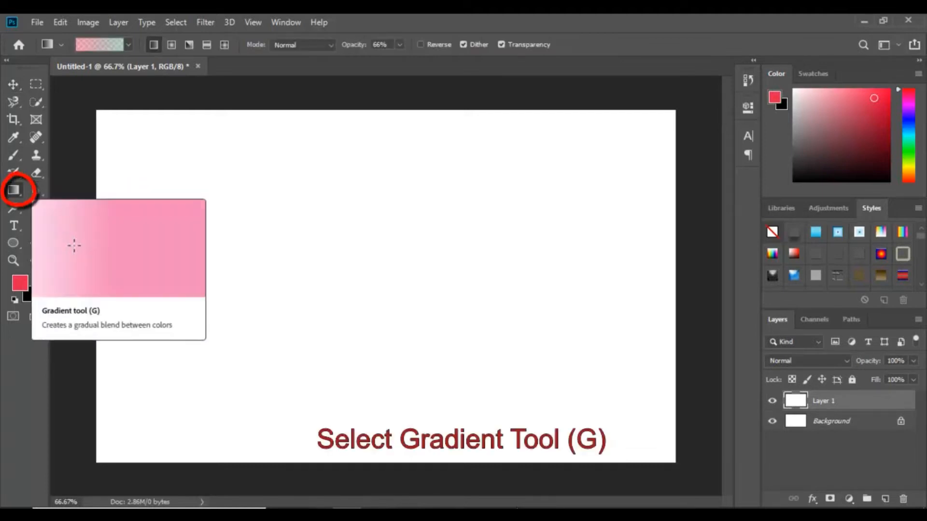
right_click(14, 190)
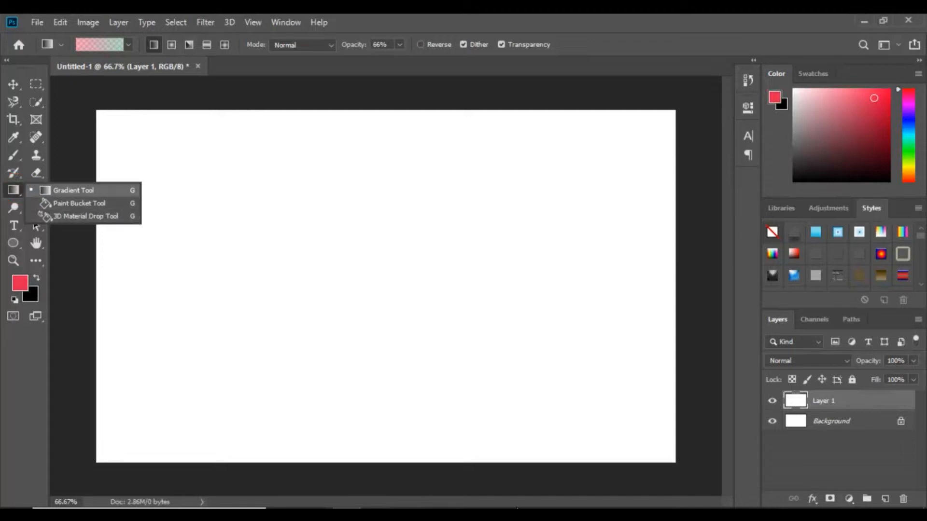
click(517, 508)
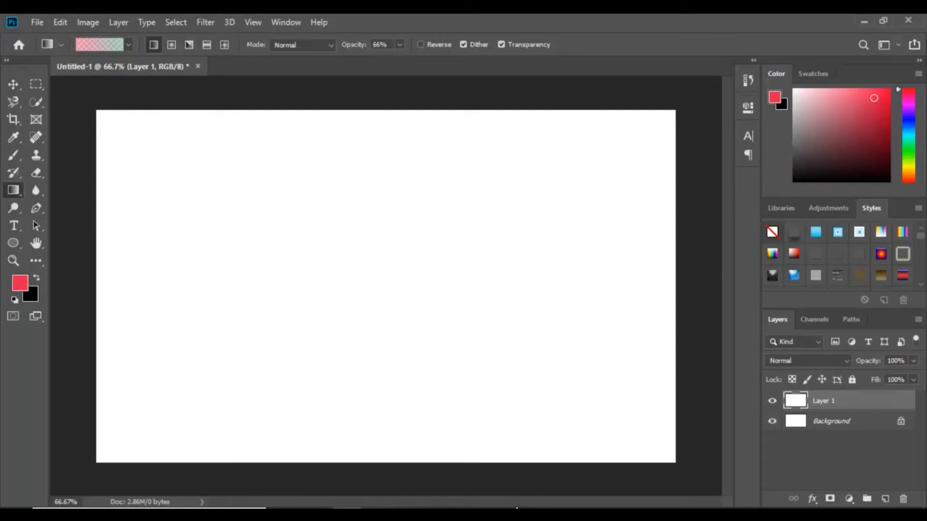
Step: Open the Layer Style blending options for Layer 1
double_click(863, 401)
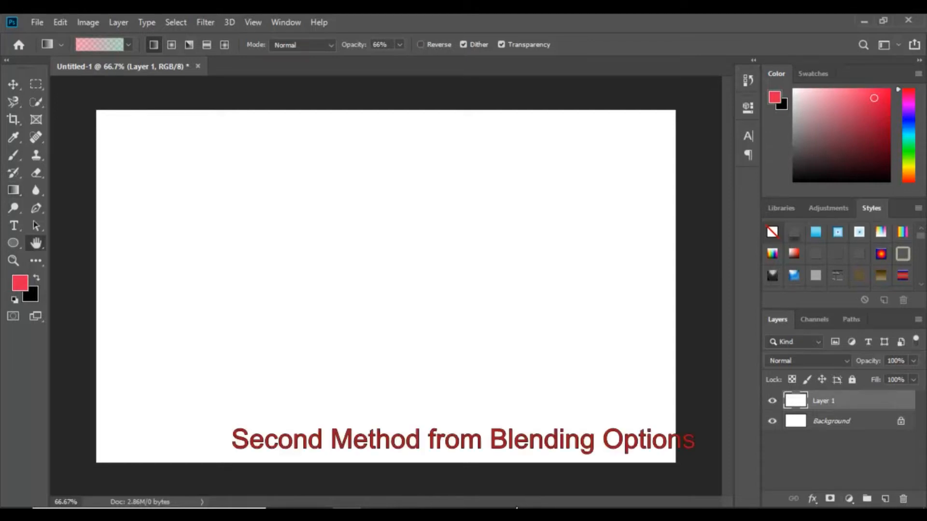
click(799, 147)
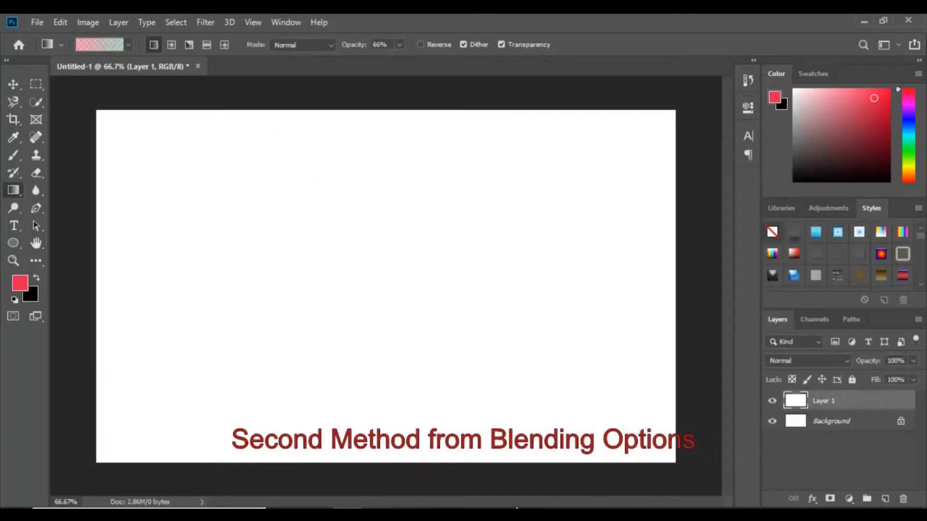
right_click(840, 401)
click(726, 33)
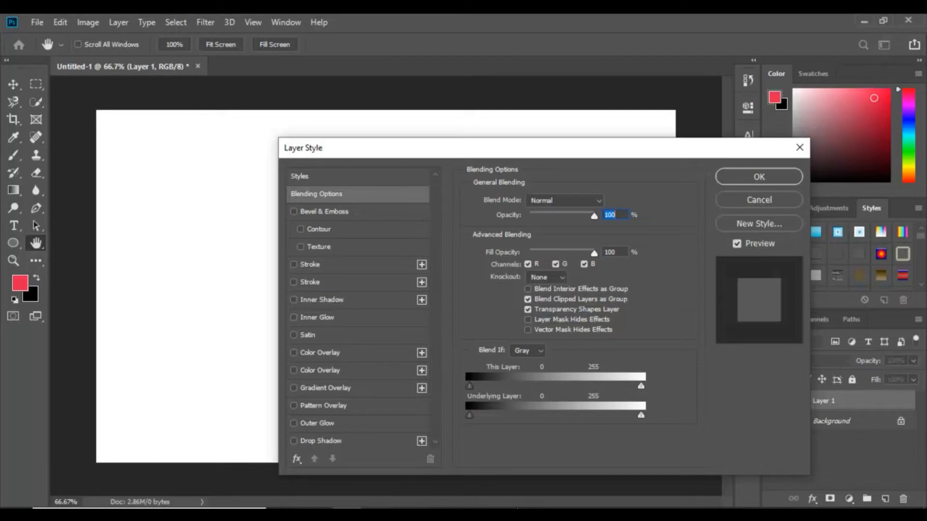
scroll(358, 309, down, 1)
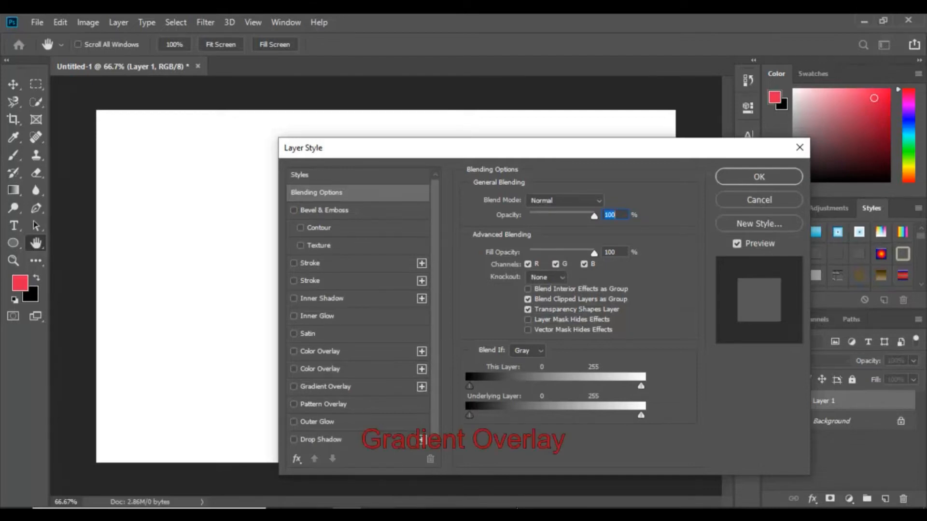
Step: Add a Gradient Overlay effect to Layer 1 with its angle set to 40°
click(325, 386)
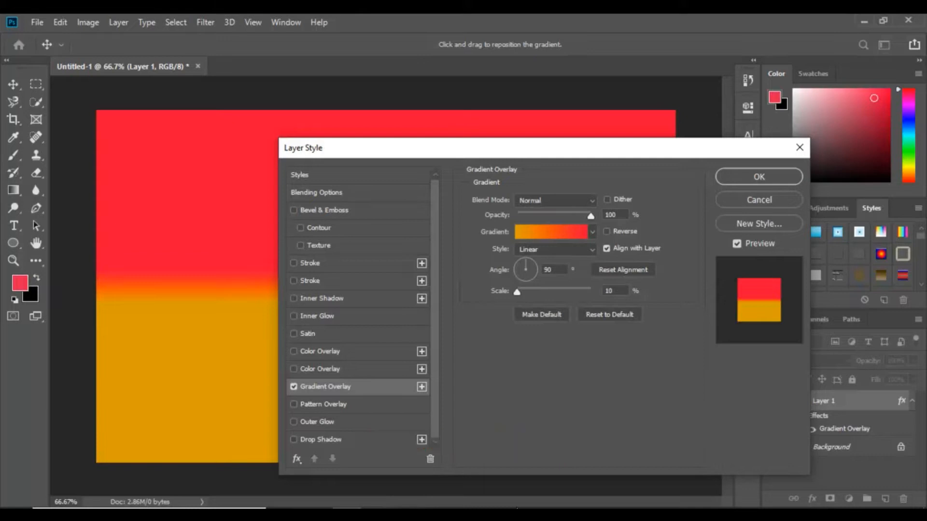
drag(463, 148, 600, 136)
double_click(683, 257)
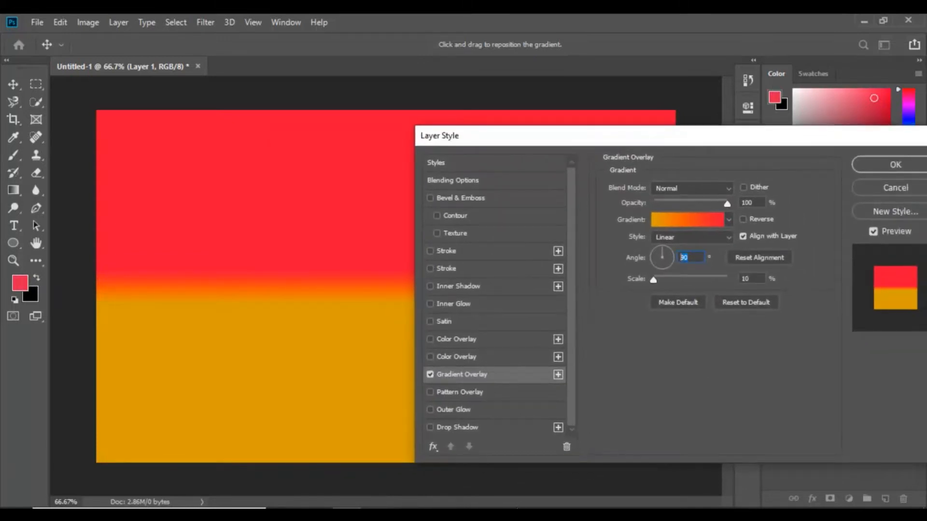
text(40)
key(Return)
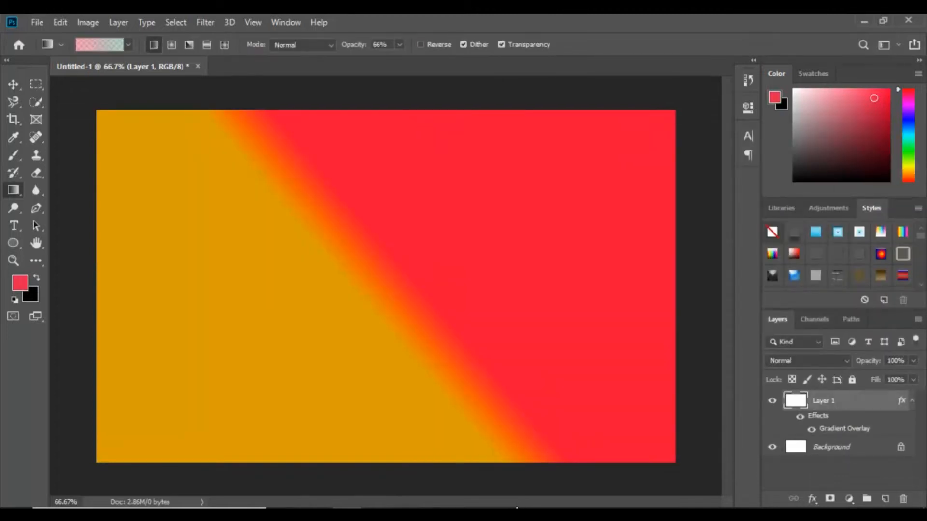
Step: Undo the gradient overlay and reselect the Gradient tool
key(ctrl+z)
right_click(13, 191)
click(44, 193)
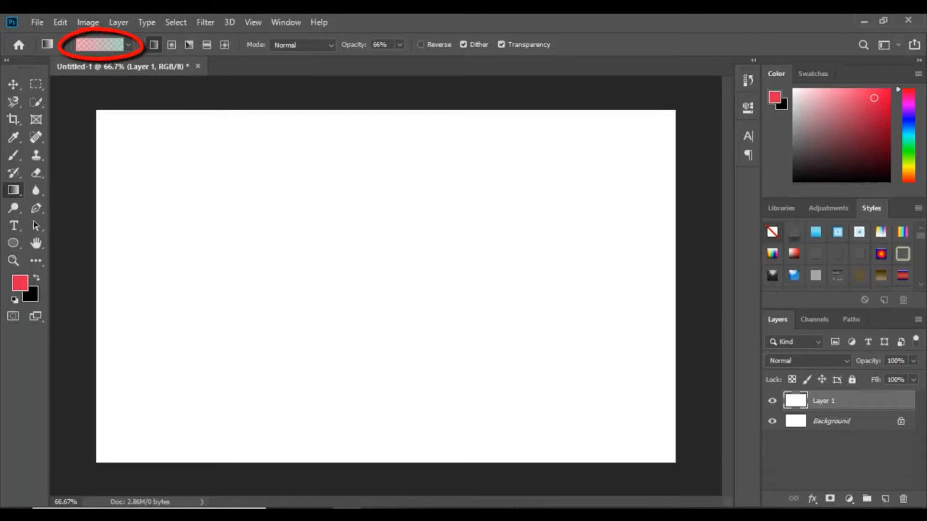
Step: Open the Gradient Editor and browse through the preset gradients and their names
click(99, 45)
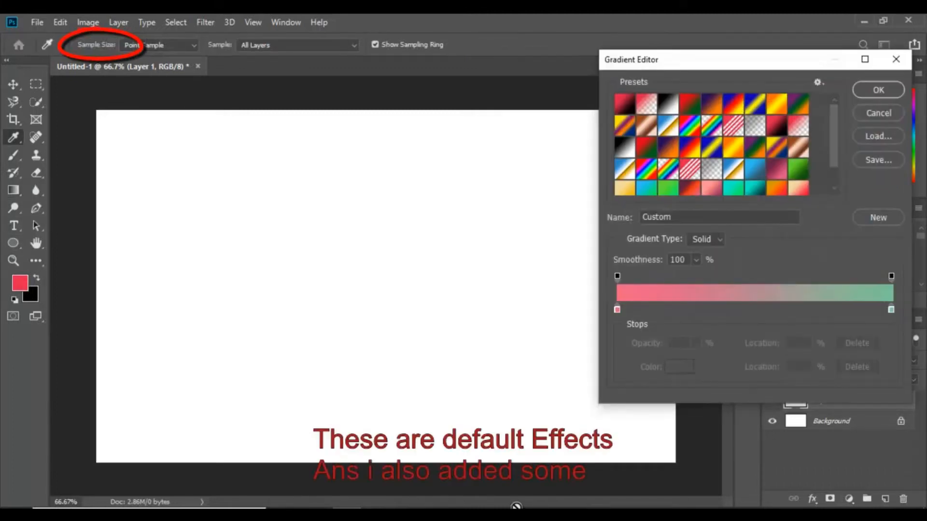
scroll(712, 145, down, 1)
scroll(711, 145, up, 1)
click(711, 104)
click(690, 104)
click(668, 105)
click(646, 105)
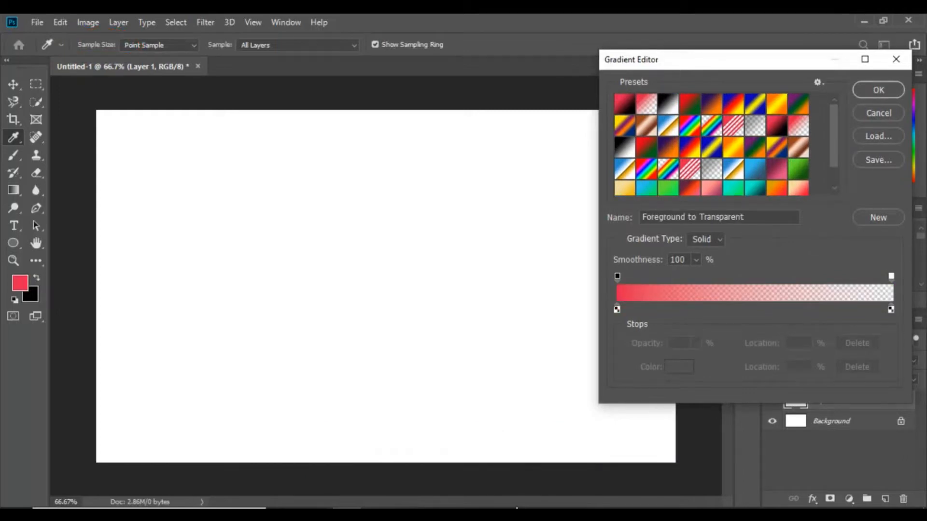
click(711, 104)
click(733, 104)
click(733, 126)
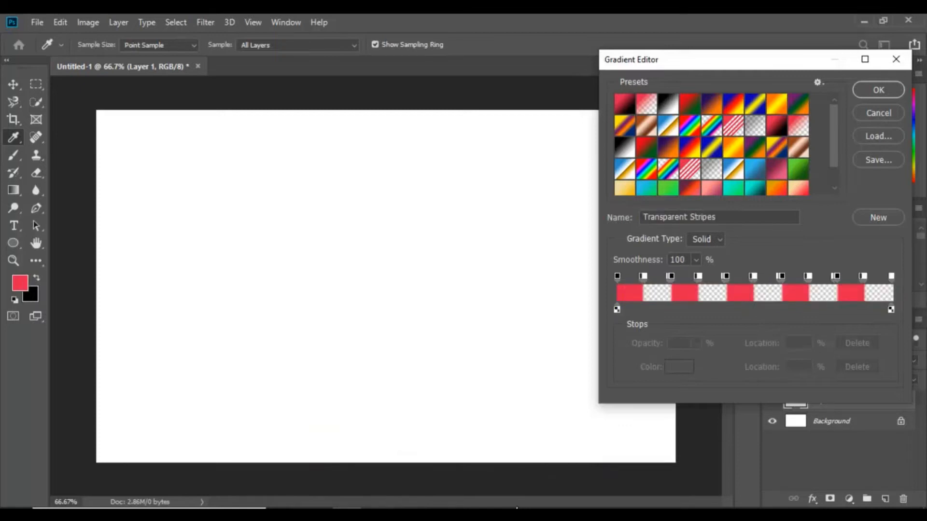
click(755, 126)
click(625, 104)
click(646, 105)
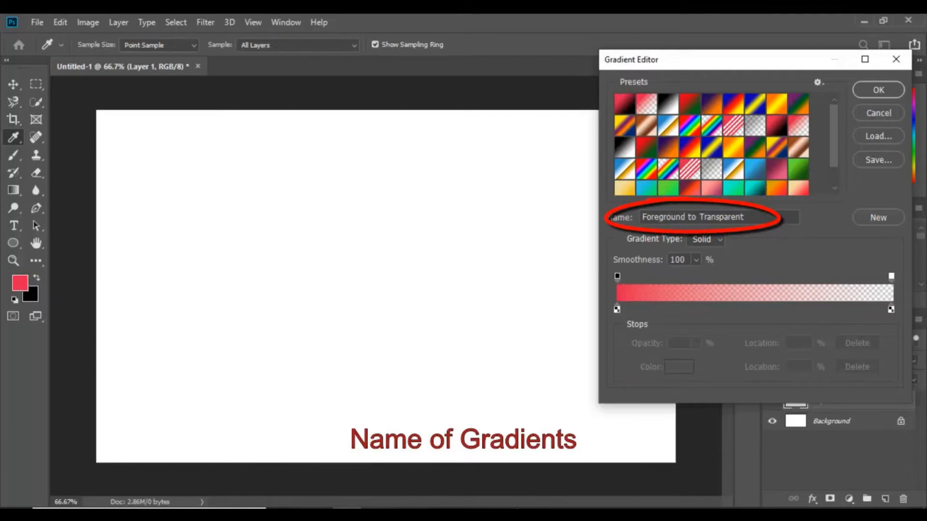
click(797, 103)
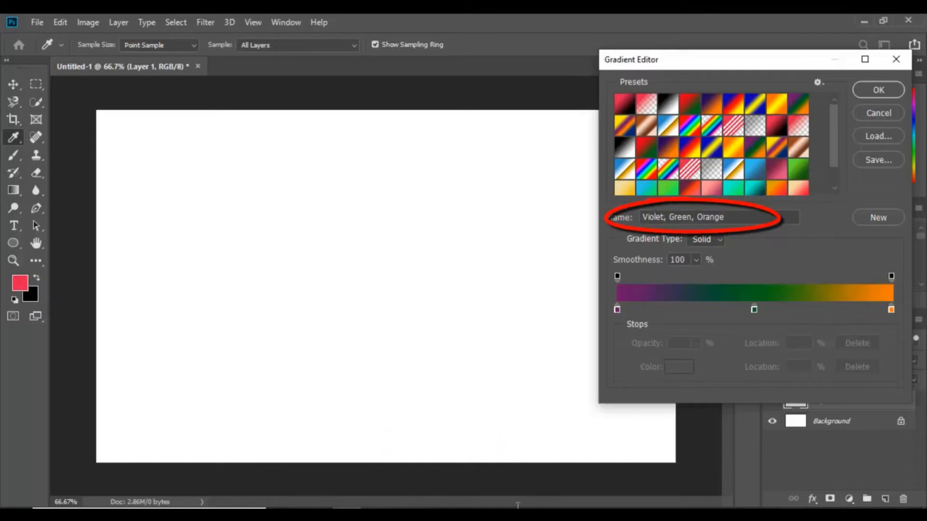
Step: Choose a preset gradient and set its left color stop to f18230
drag(642, 217, 726, 217)
click(727, 218)
click(646, 125)
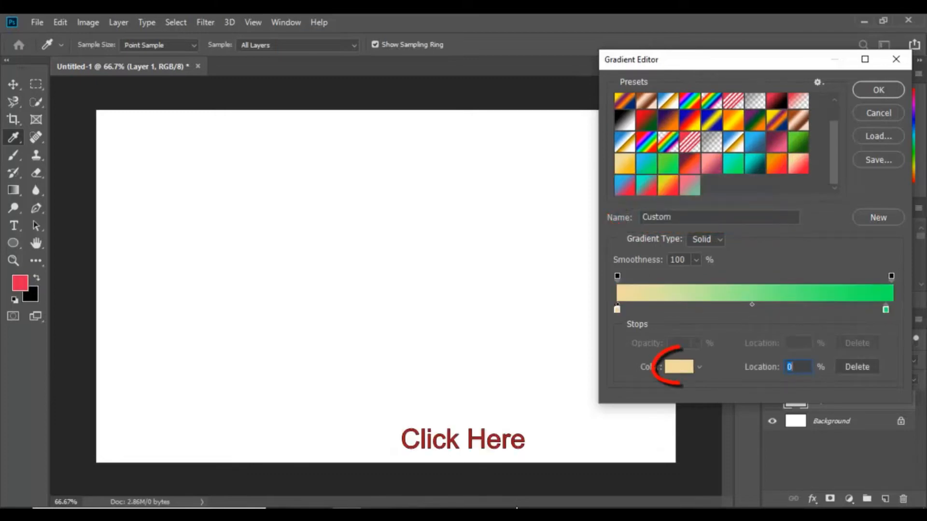
click(678, 366)
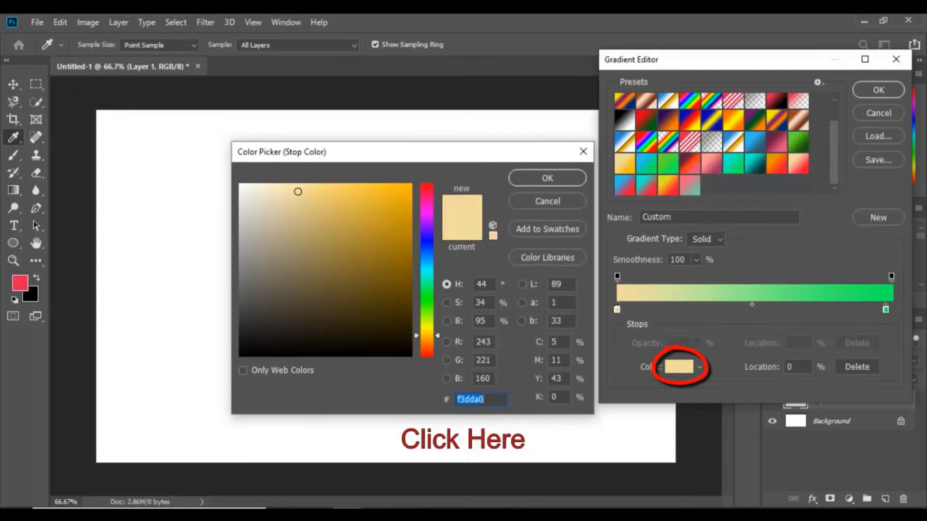
text(f3c3a0)
text(f18230)
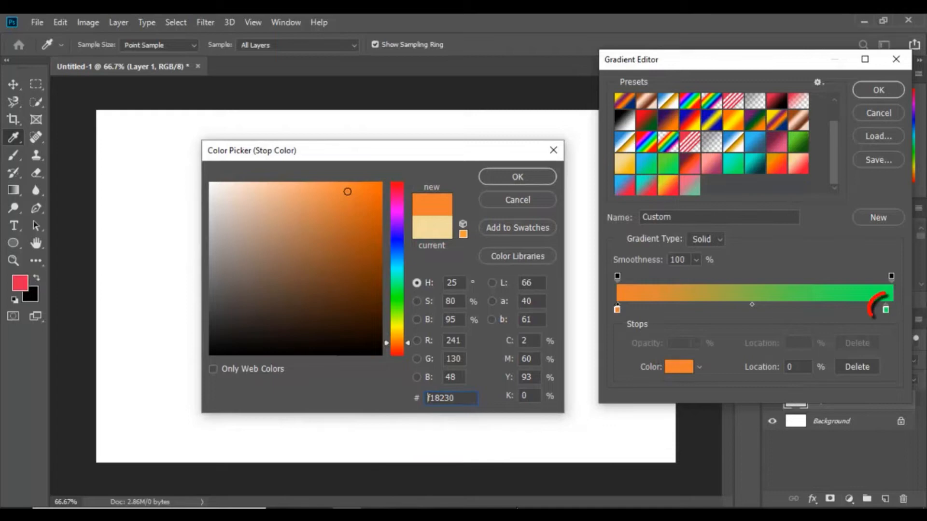
click(517, 177)
Step: Set the right color stop's color to e6ca95
click(885, 309)
click(678, 367)
text(e6b861)
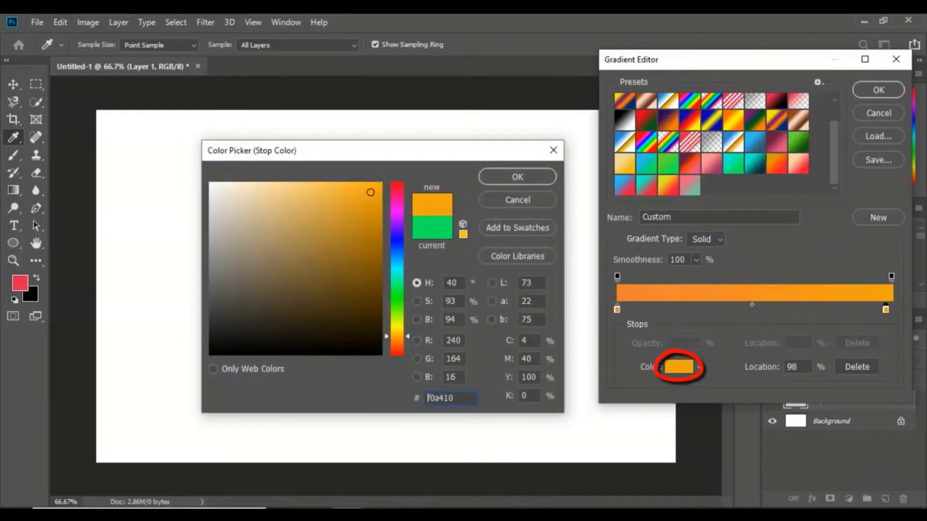
mouse_move(309, 199)
mouse_down()
mouse_move(347, 327)
mouse_move(355, 253)
mouse_move(381, 192)
mouse_move(258, 215)
mouse_move(270, 199)
mouse_up()
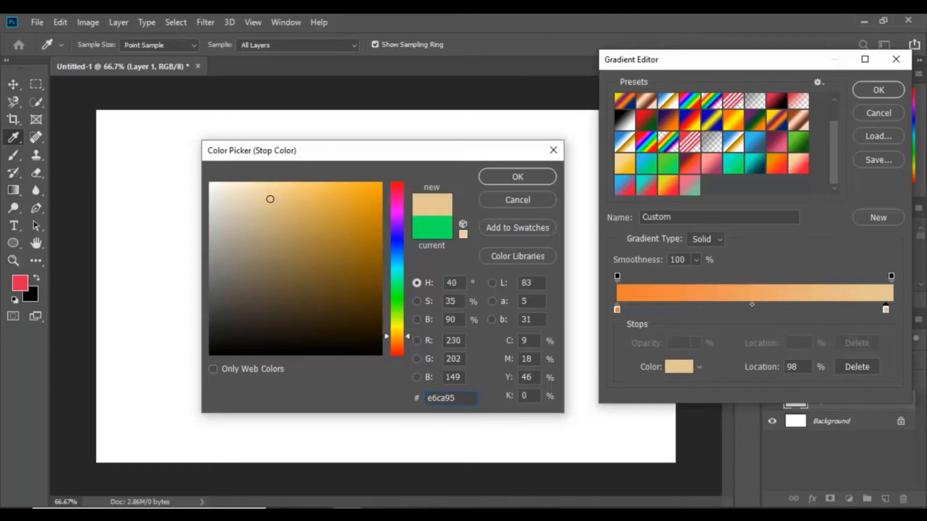
key(Return)
Step: Set the midpoint between the two color stops to a location of 50%
mouse_move(751, 305)
mouse_down()
mouse_move(739, 305)
mouse_move(752, 304)
mouse_up()
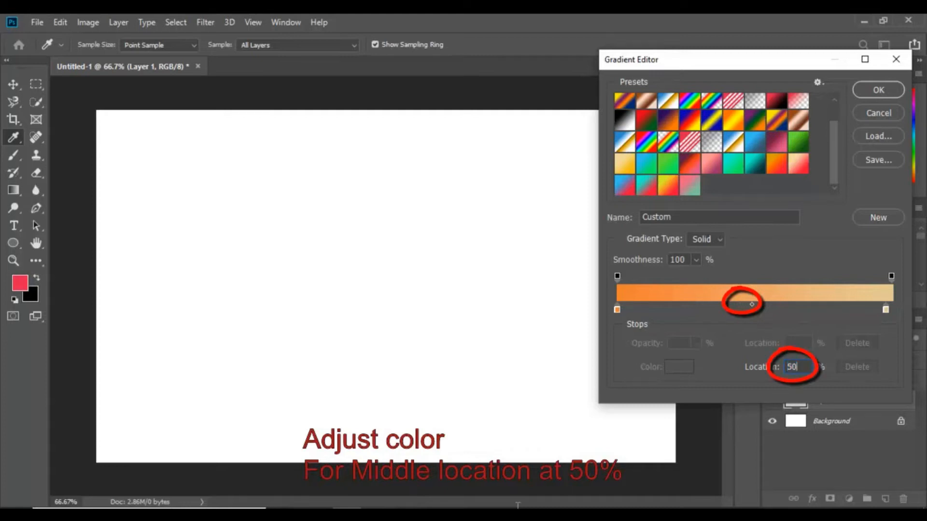
text(30)
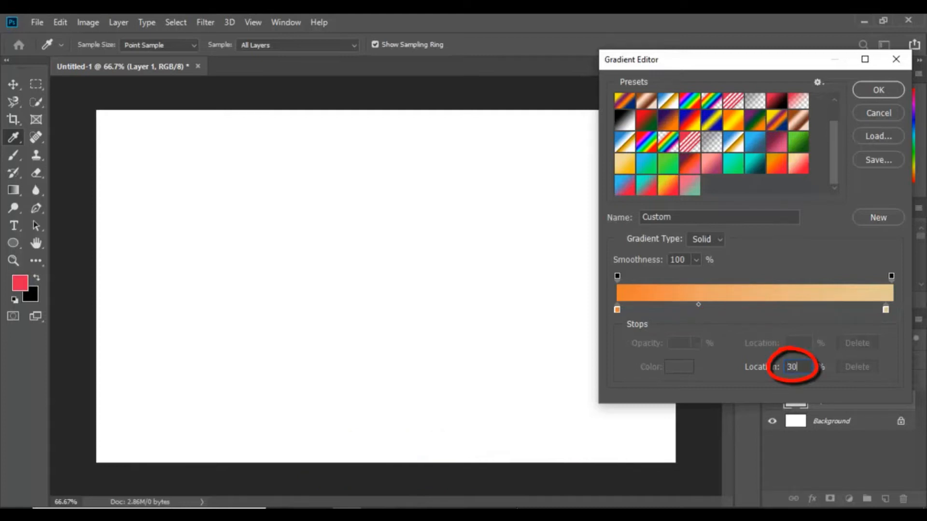
key(ctrl+a)
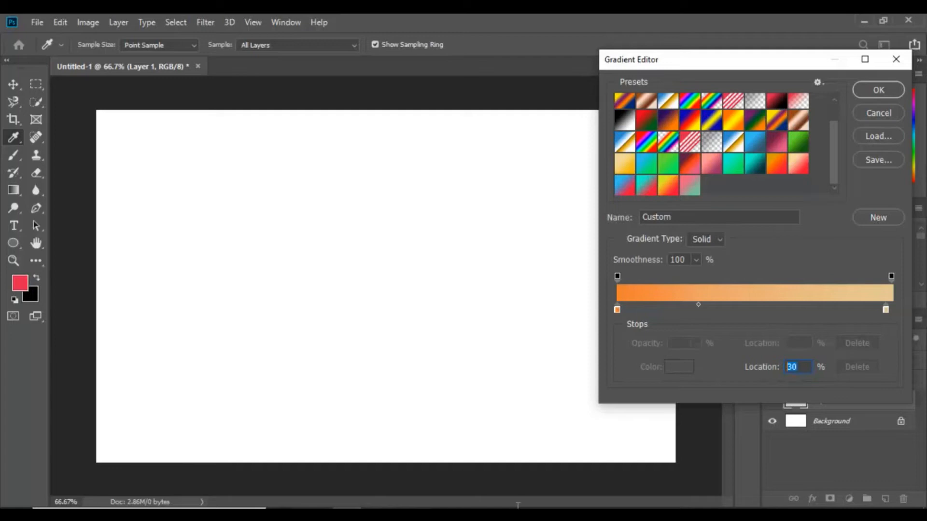
text(50)
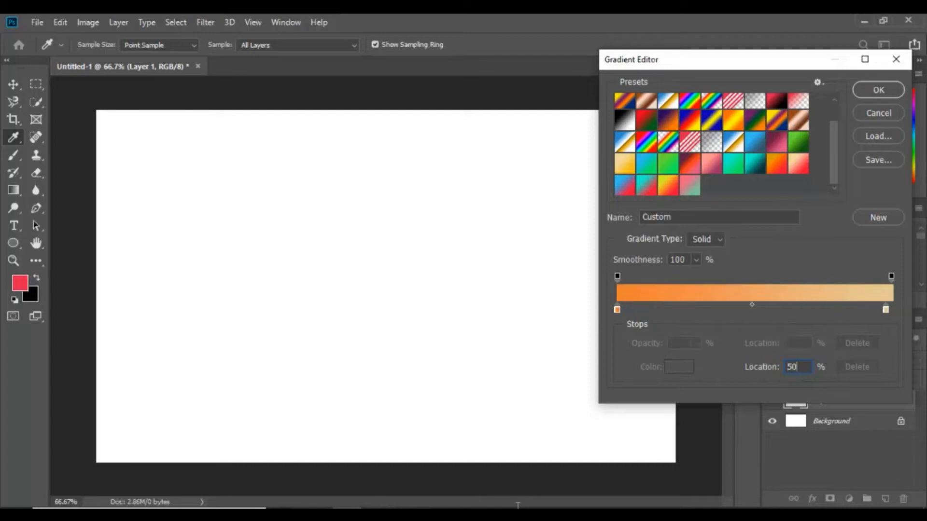
Step: Name the gradient oranger and save it as a new preset
click(709, 217)
key(ctrl+a)
key(BackSpace)
text(oranger)
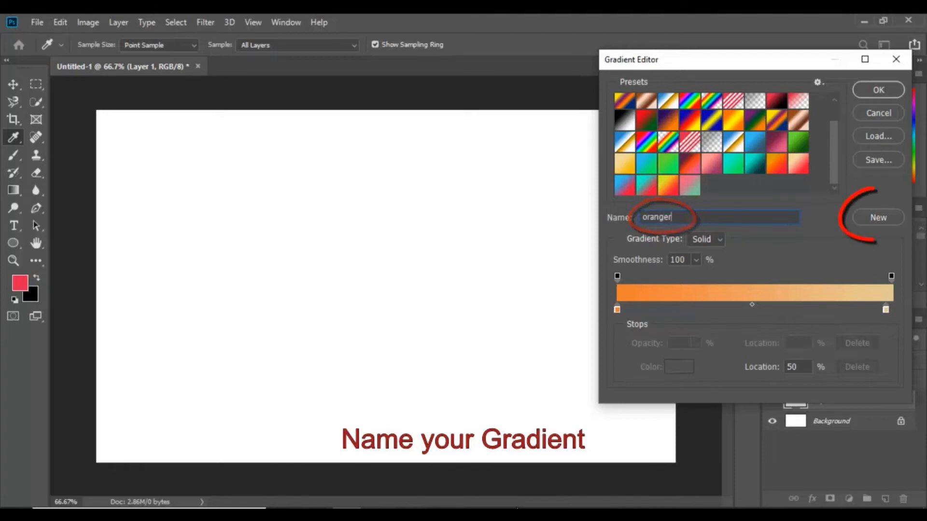
click(878, 217)
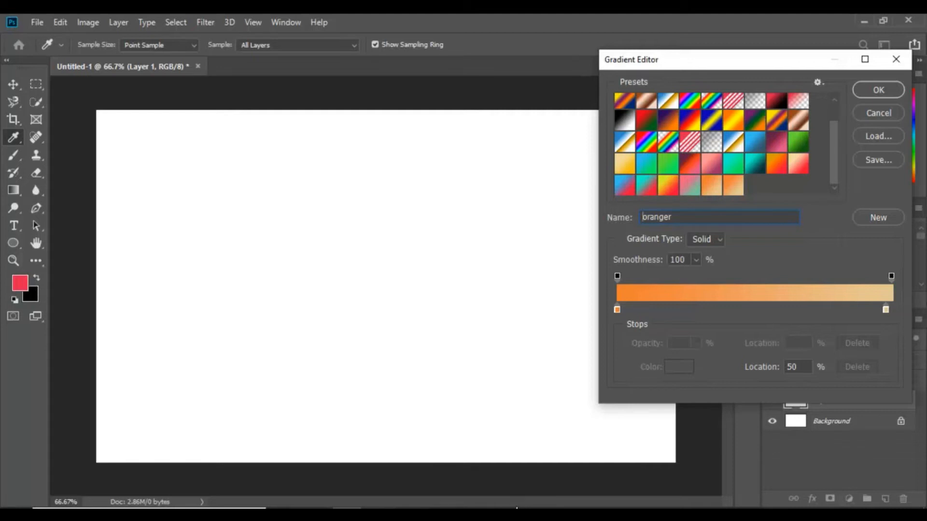
Step: Delete the newly added oranger gradient preset
right_click(735, 187)
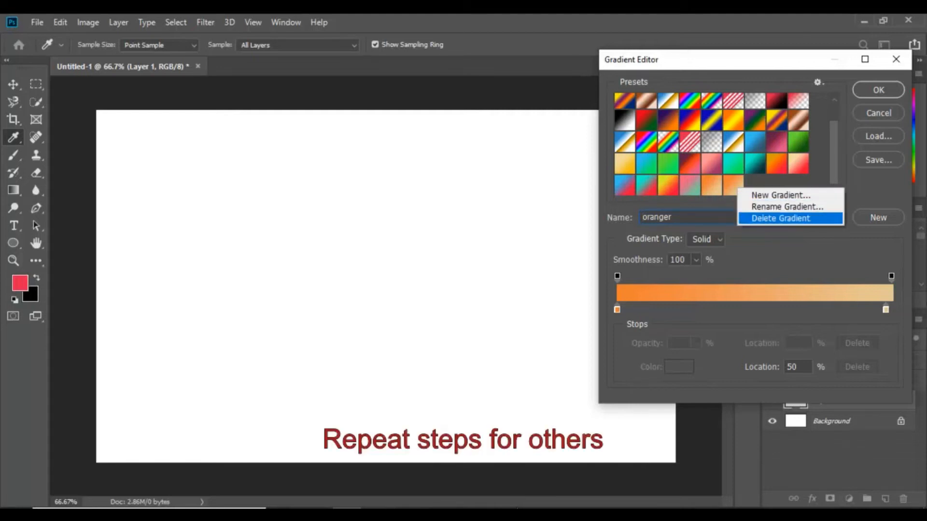
click(780, 217)
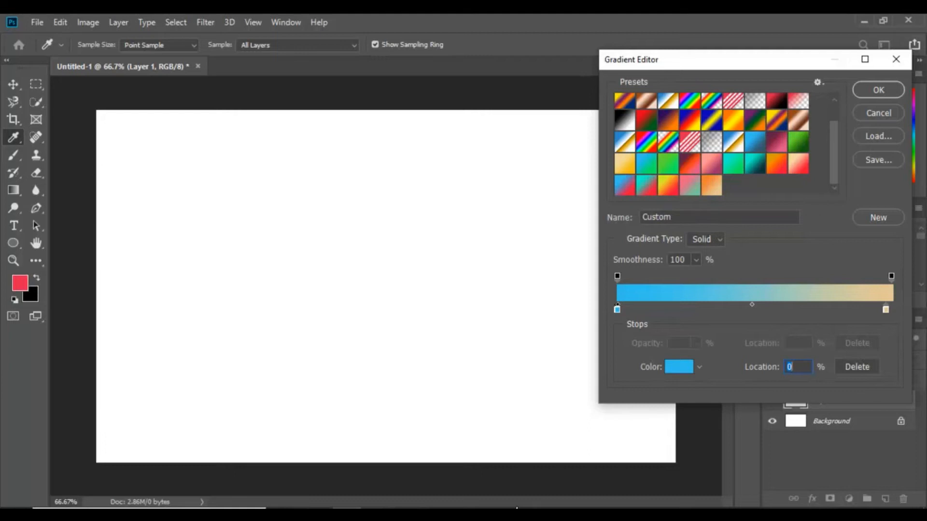
Step: Set the left color stop to a deep blue color
click(679, 366)
click(397, 241)
click(368, 196)
click(517, 176)
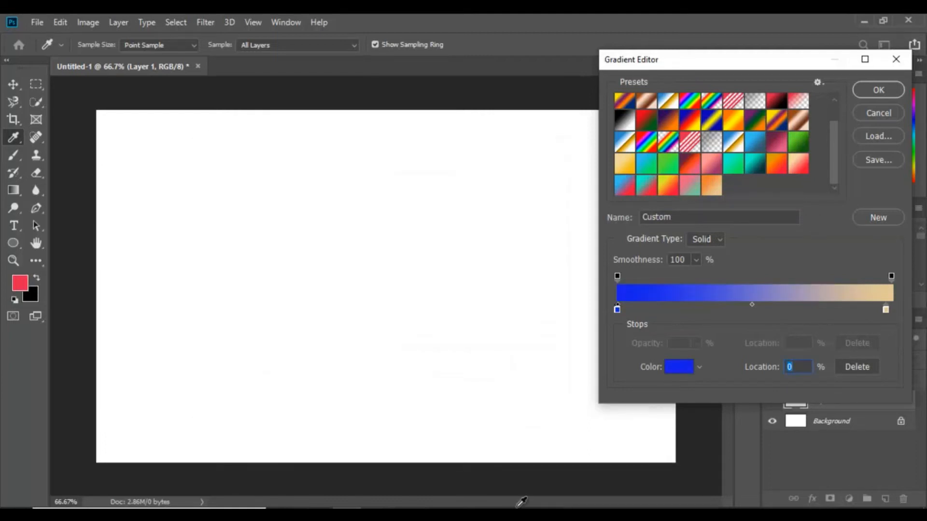
Step: Set the right color stop of the gradient to a light cyan color, #27d6e6
click(885, 309)
drag(885, 309, 891, 309)
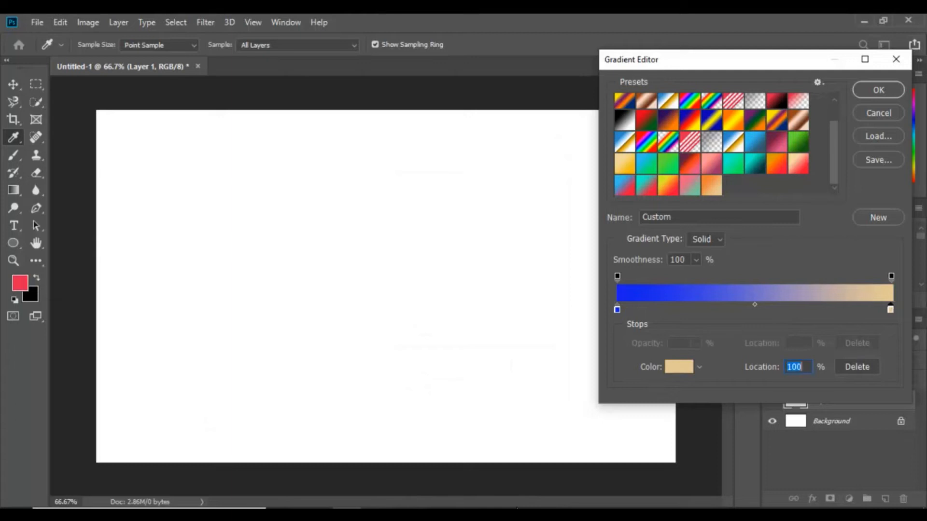
click(679, 367)
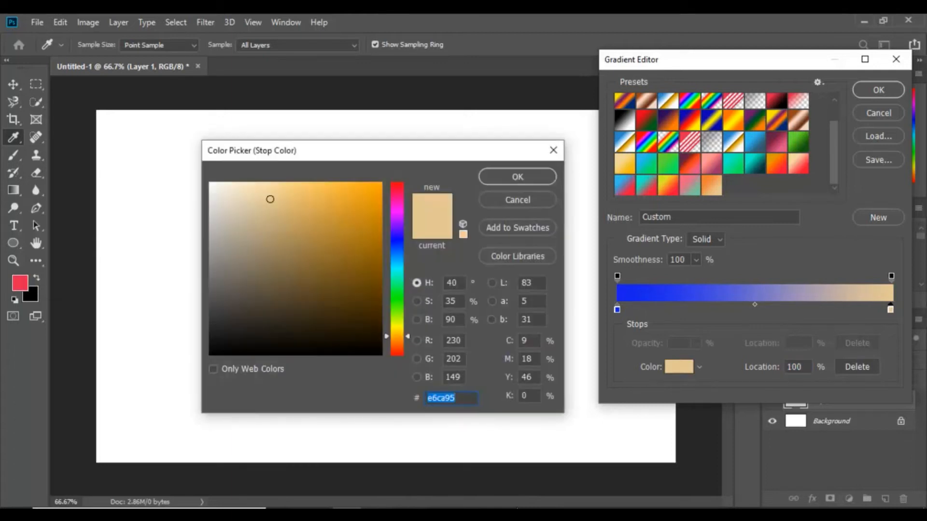
click(396, 235)
click(320, 211)
mouse_move(320, 210)
mouse_down()
mouse_move(306, 300)
mouse_move(248, 318)
mouse_move(232, 302)
mouse_move(222, 199)
mouse_up()
click(397, 230)
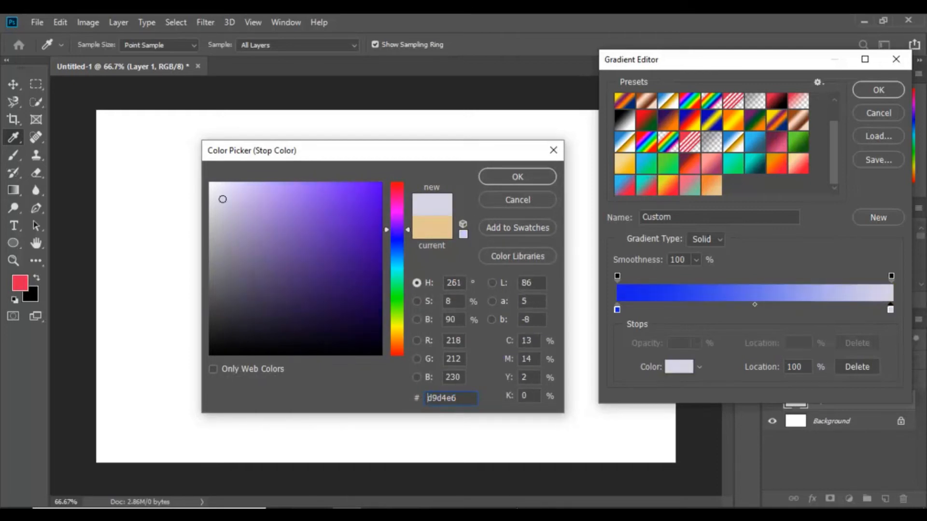
drag(397, 230, 397, 206)
click(335, 207)
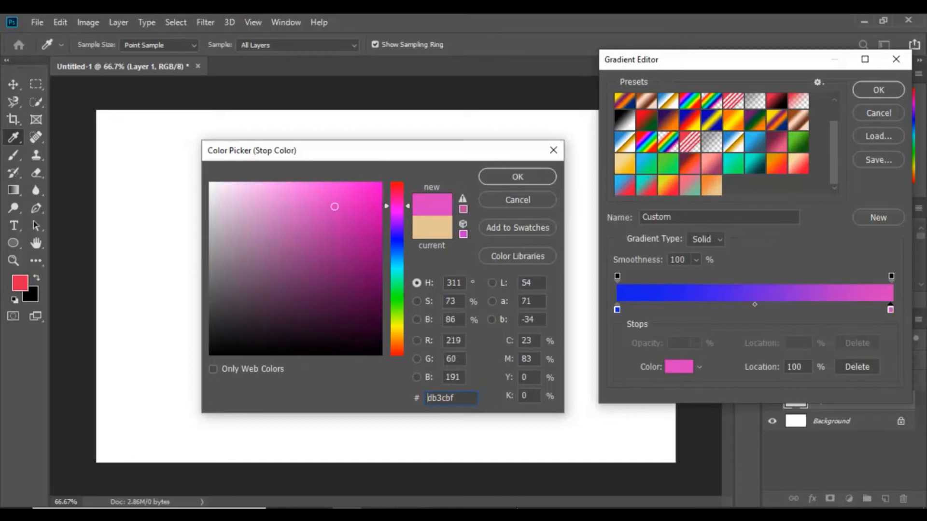
drag(428, 397, 453, 398)
text(3cbbdb)
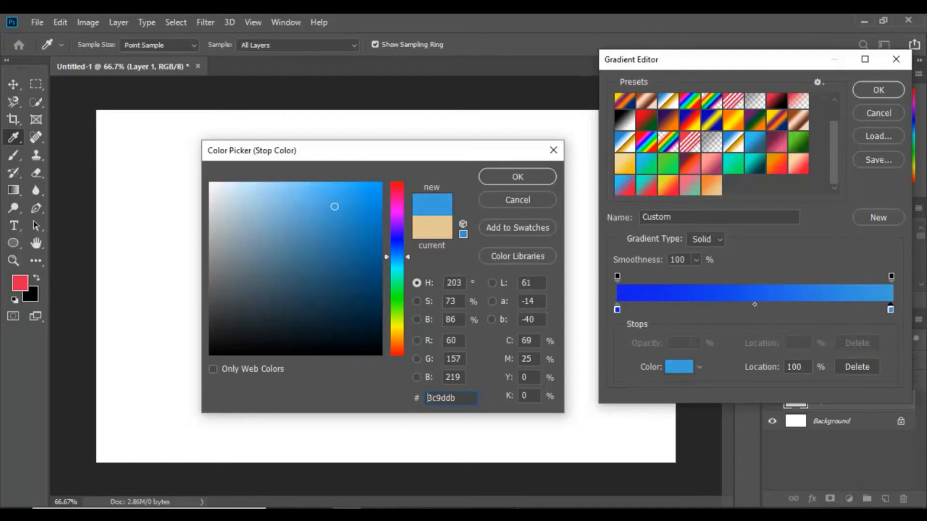
drag(397, 263, 397, 266)
click(352, 198)
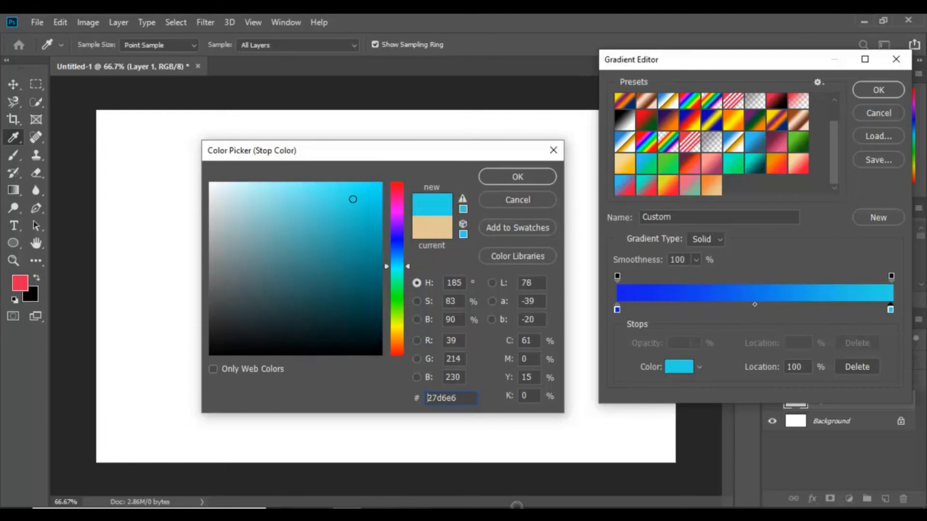
key(Return)
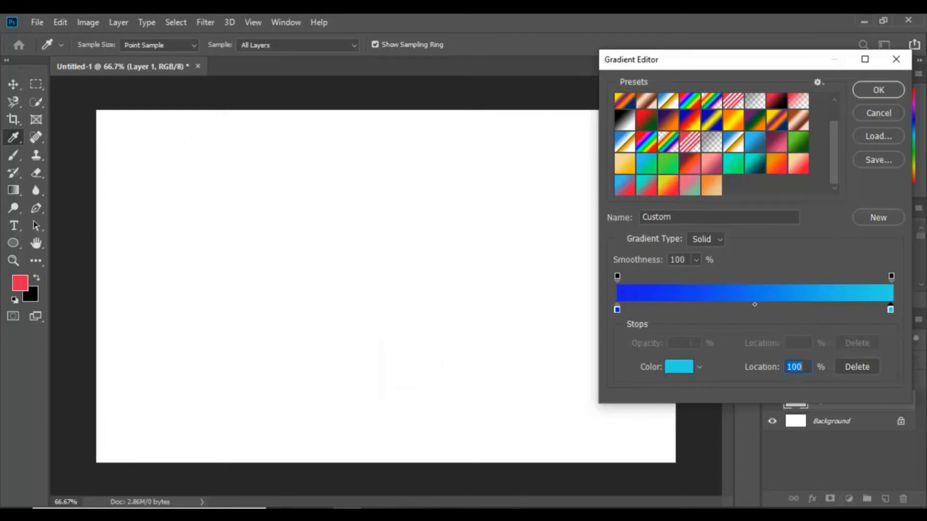
Step: Set the midpoint between the two color stops to a location of 50%
text(50)
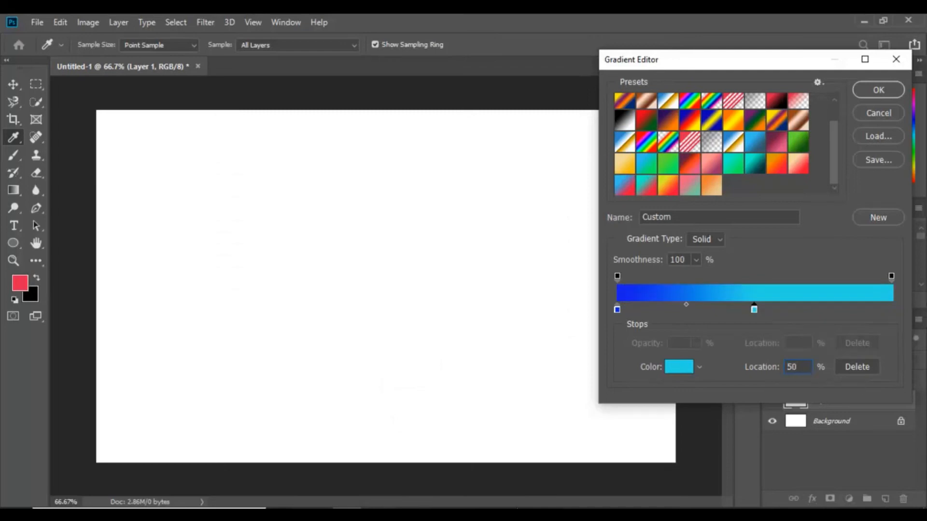
drag(754, 310, 891, 309)
click(755, 304)
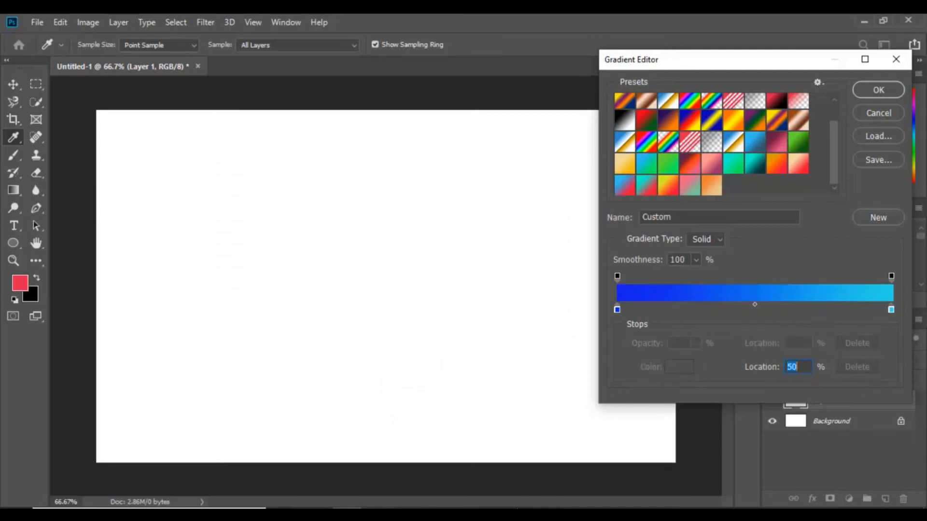
text(40)
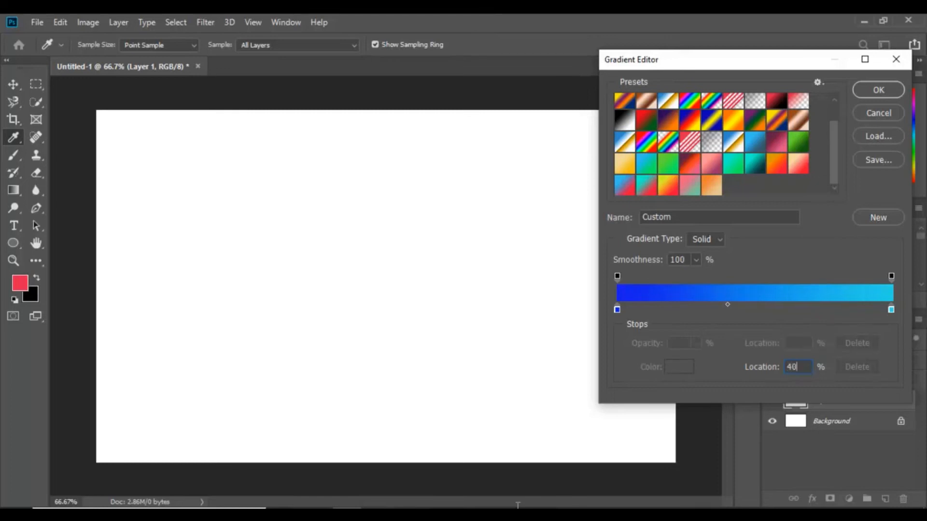
mouse_move(738, 305)
mouse_down()
mouse_move(823, 305)
mouse_move(661, 304)
mouse_move(751, 305)
mouse_up()
click(753, 309)
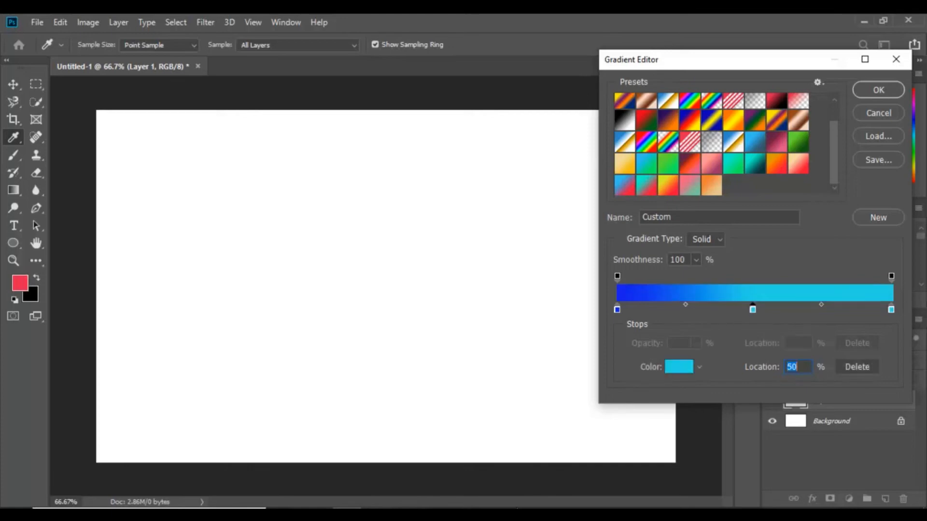
text(100)
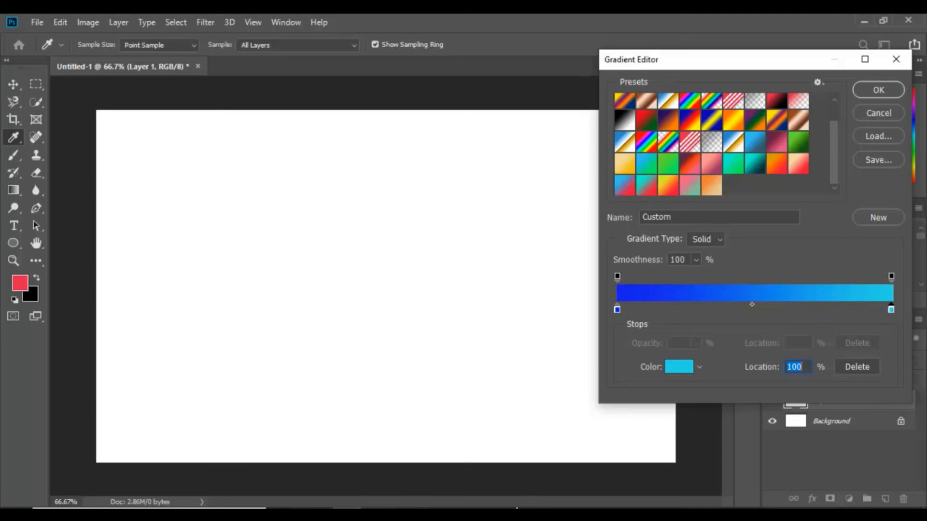
click(751, 305)
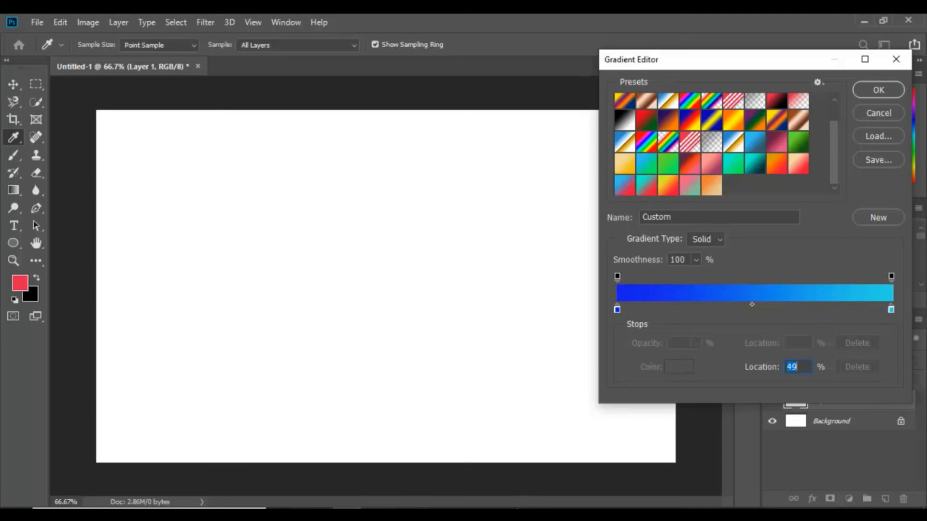
text(50)
Step: Name the gradient Light blue, save it as a new preset, select it and close the Gradient Editor
key(Tab)
key(End)
key(BackSpace)
key(BackSpace)
key(BackSpace)
text(Light blue)
click(878, 217)
click(712, 185)
click(733, 185)
click(878, 90)
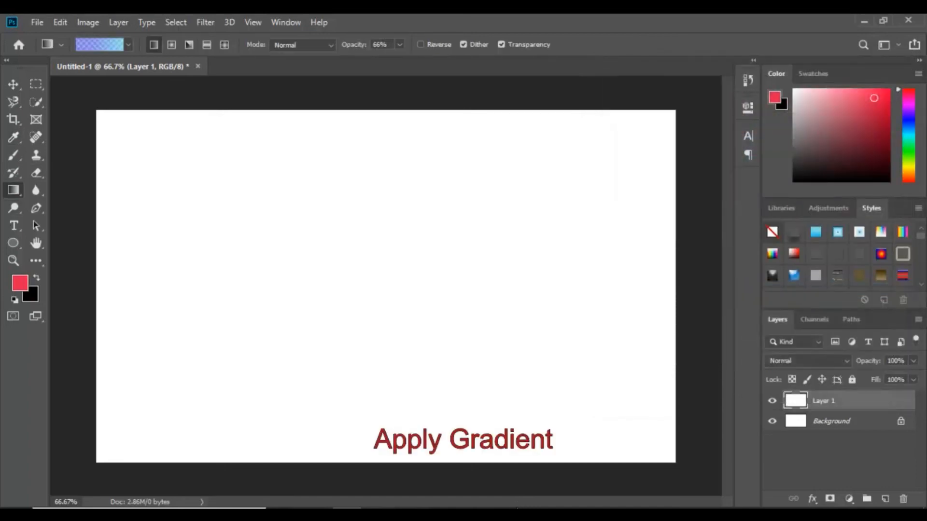
Step: Try a linear gradient diagonally across the canvas, then undo it
drag(118, 140, 675, 454)
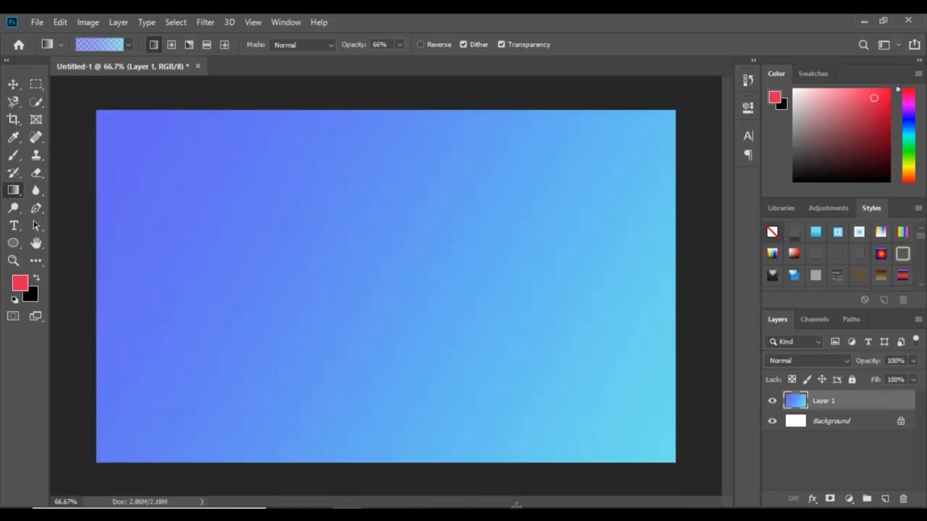
key(ctrl+z)
Step: Try the radial gradient style with several drags on the canvas, undoing each
click(172, 45)
drag(111, 197, 555, 251)
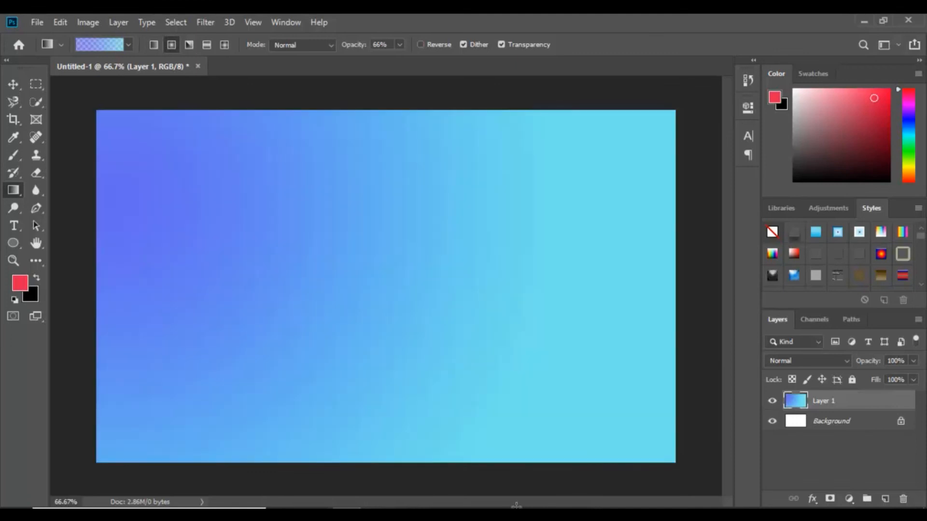
key(ctrl+z)
drag(210, 201, 241, 205)
drag(389, 222, 415, 234)
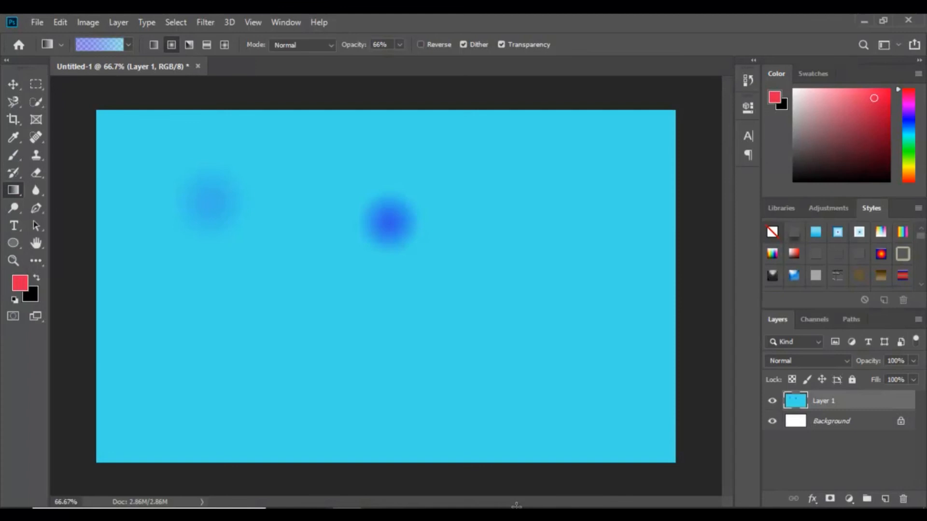
key(ctrl+z)
key(ctrl+z)
Step: Try the angle gradient style with diagonal and vertical drags, undoing each
click(189, 45)
drag(112, 192, 361, 303)
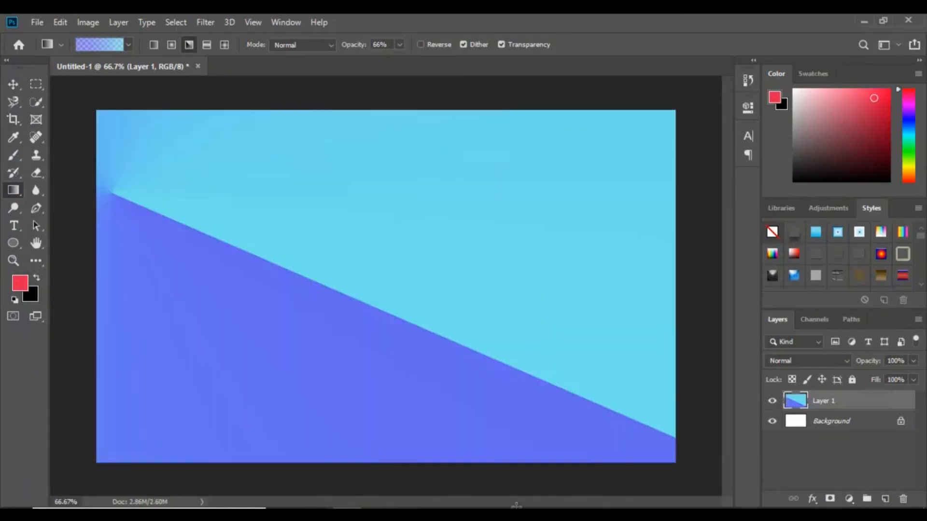
key(ctrl+z)
drag(376, 116, 377, 459)
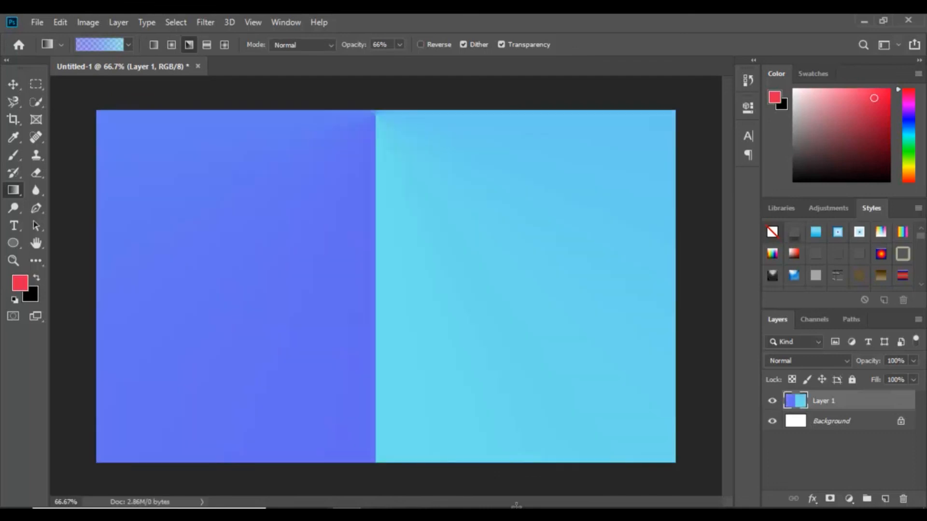
key(ctrl+z)
Step: Try the reflected gradient style with horizontal drags across the canvas, undoing each
click(206, 45)
drag(112, 267, 623, 269)
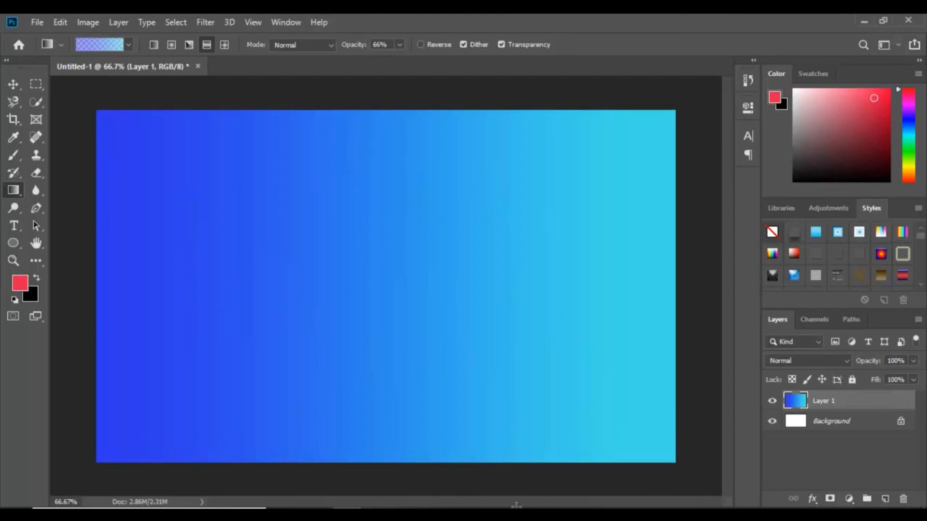
key(ctrl+z)
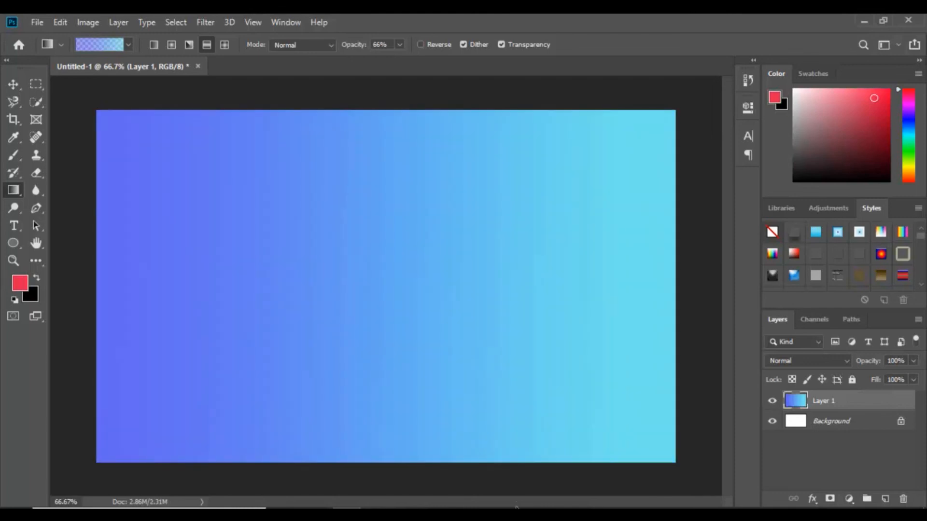
key(ctrl+z)
drag(97, 246, 651, 255)
key(ctrl+z)
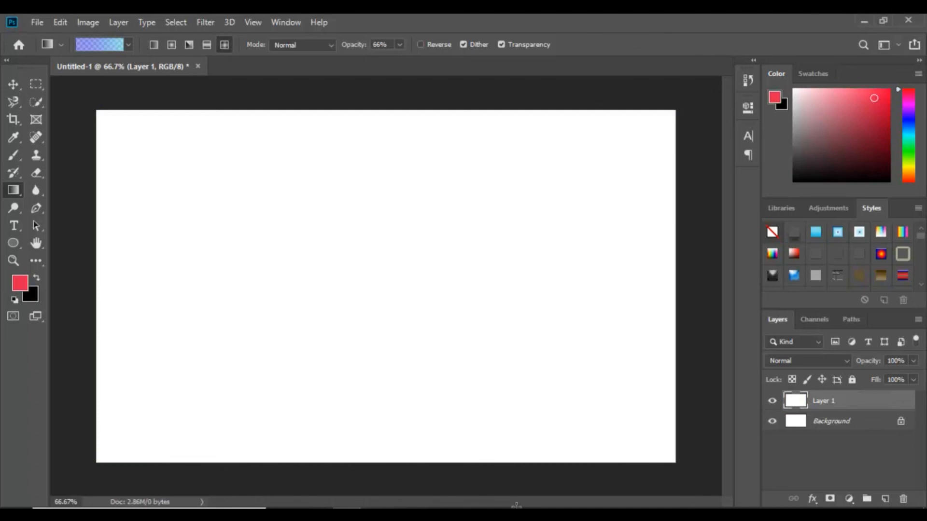
Step: Try the diamond gradient style with two short drags on the canvas, undoing both
drag(147, 189, 224, 229)
drag(447, 278, 505, 304)
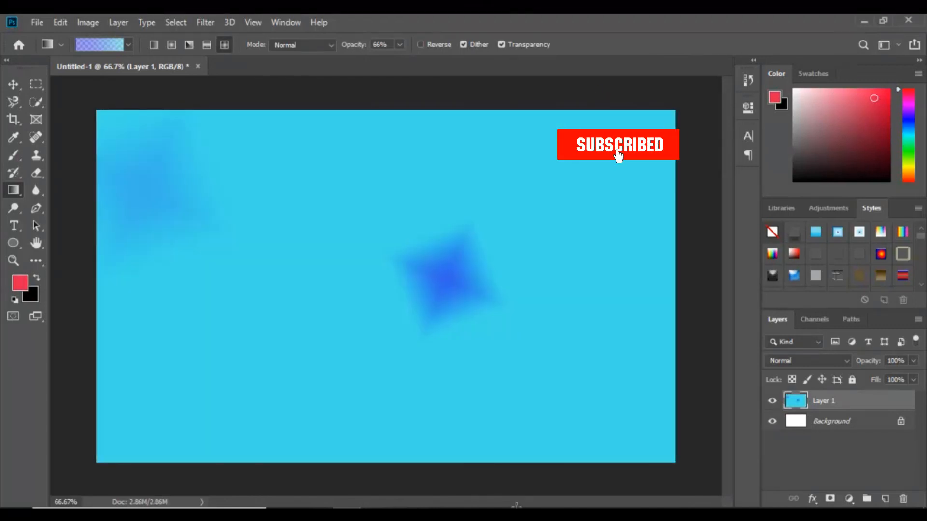
key(ctrl+z)
key(ctrl+z)
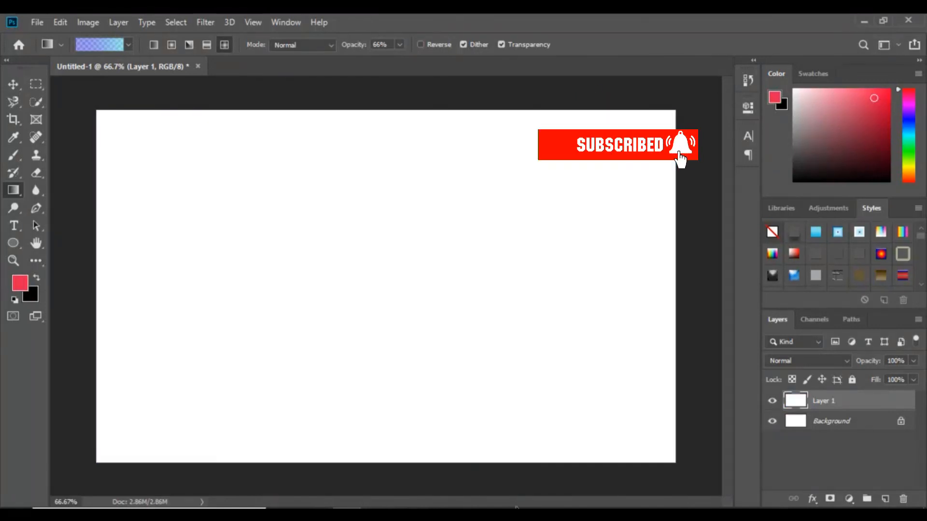